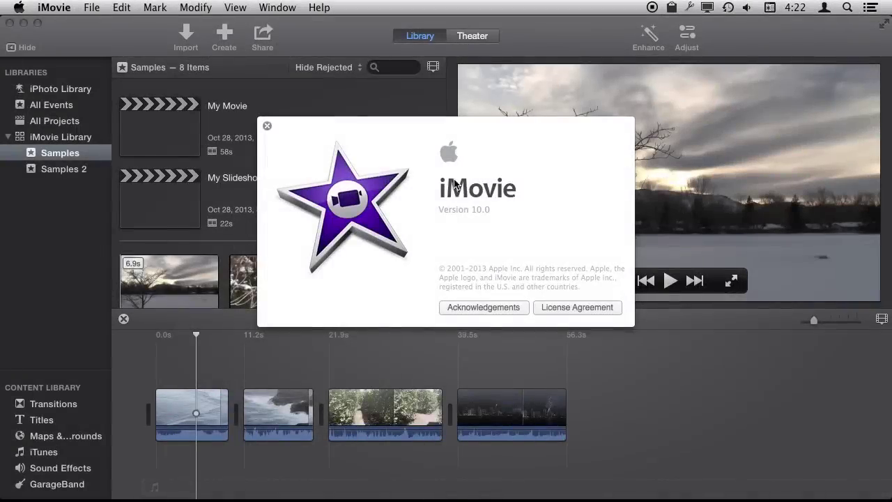
# - Dismiss the About iMovie window to reveal the Samples event and Sample Movie timeline
pyautogui.click(267, 125)
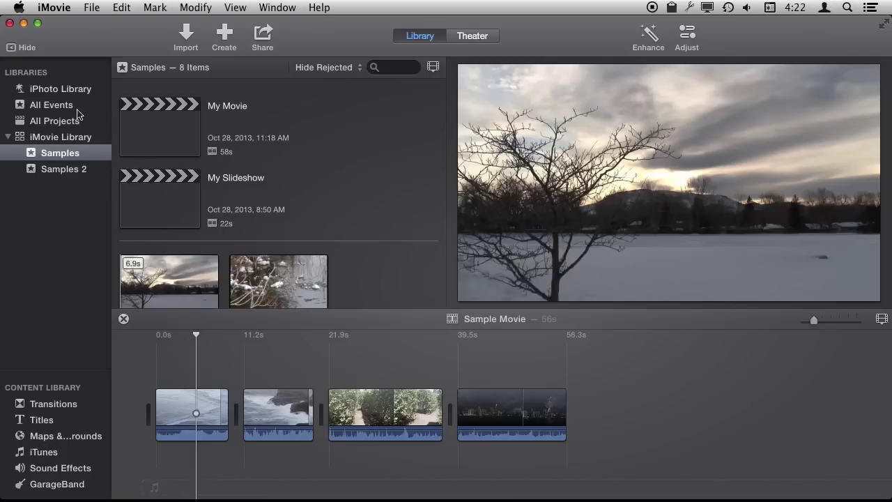
# - Browse iMovie Library and the Samples and Samples 2 events, then bring up the File menu
pyautogui.click(50, 139)
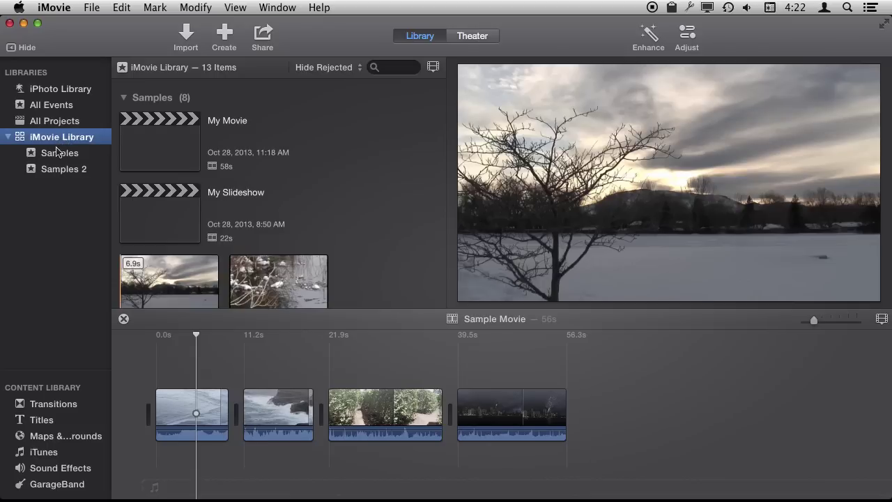
pyautogui.click(51, 155)
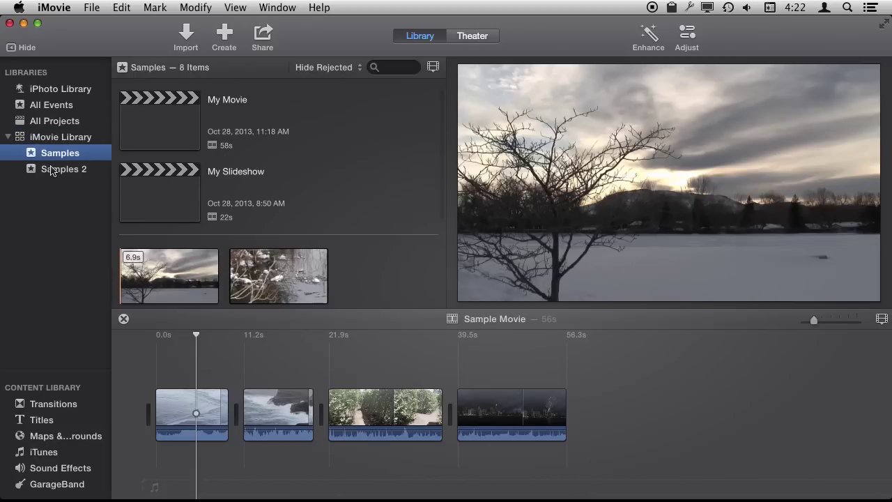
pyautogui.click(51, 172)
pyautogui.click(53, 157)
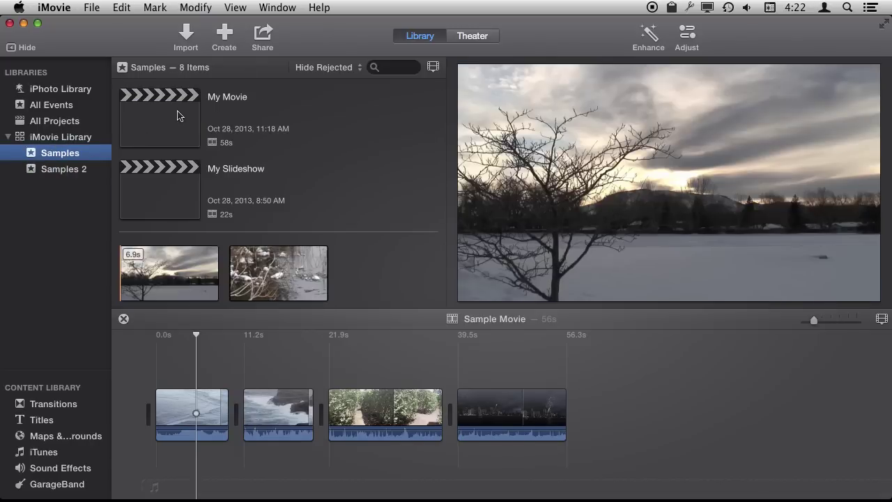
pyautogui.click(78, 170)
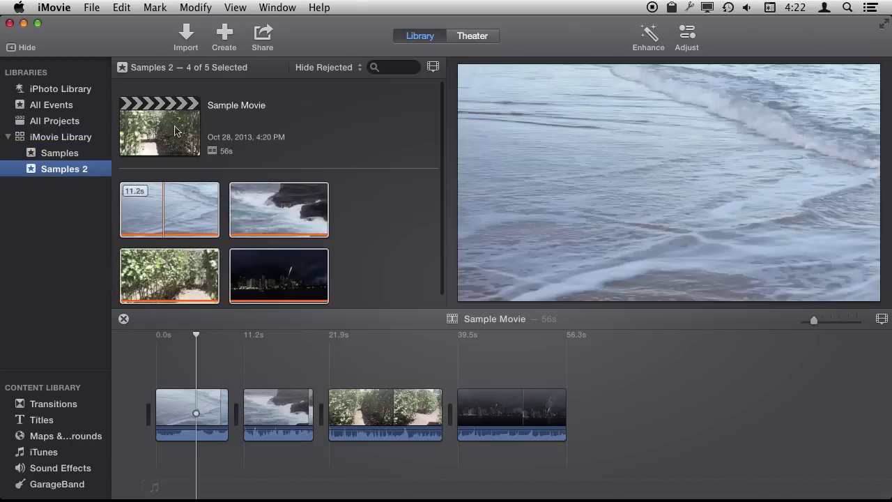
pyautogui.click(69, 156)
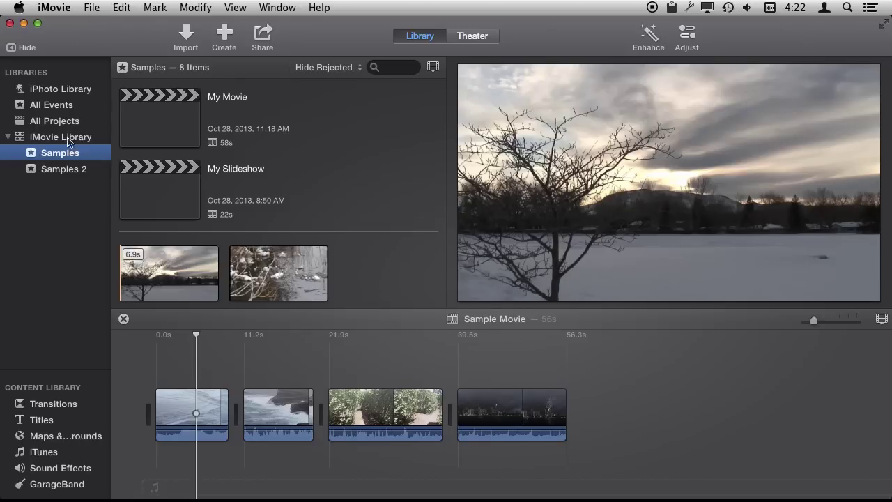
pyautogui.click(93, 7)
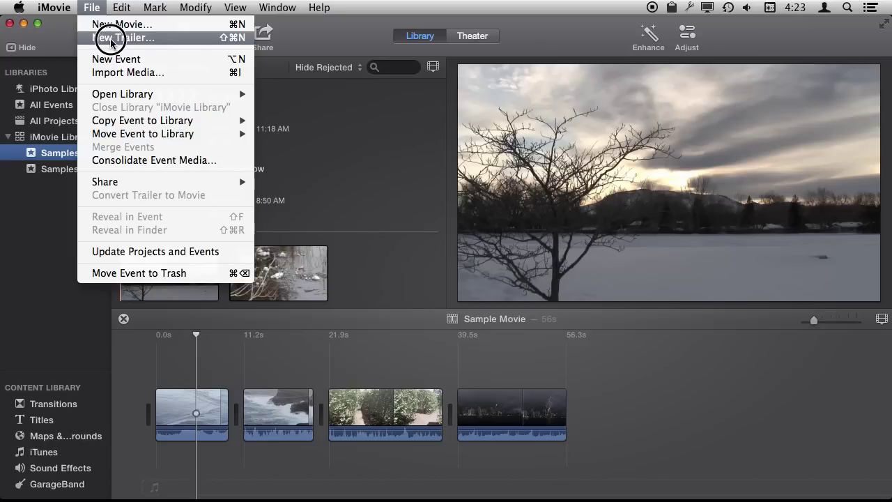
# - Dismiss the File menu and show all 13 items of iMovie Library
pyautogui.click(94, 7)
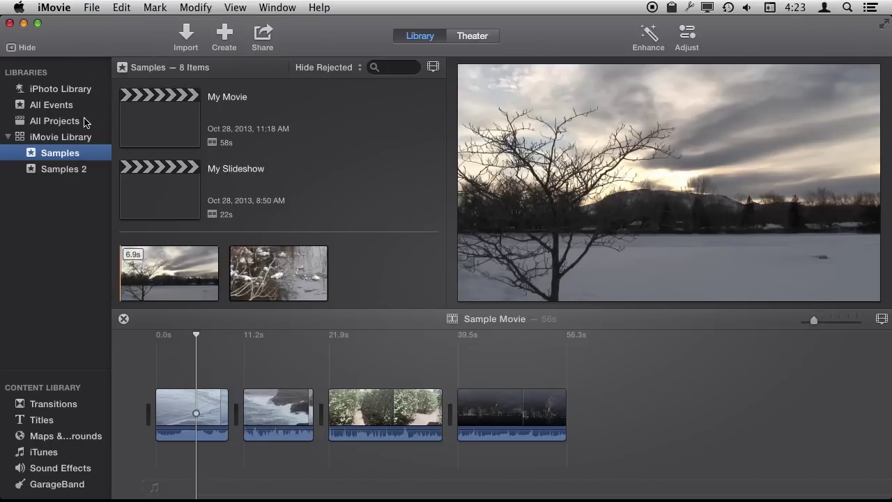
pyautogui.click(53, 170)
pyautogui.click(57, 151)
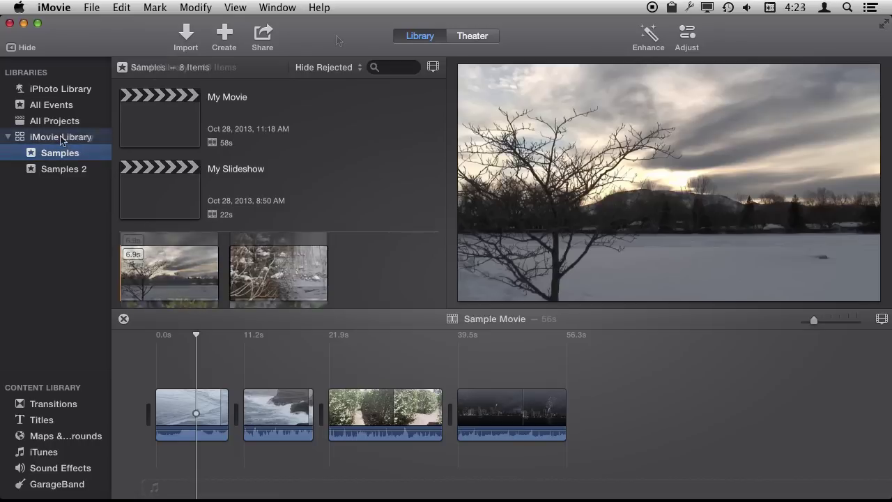
pyautogui.click(62, 139)
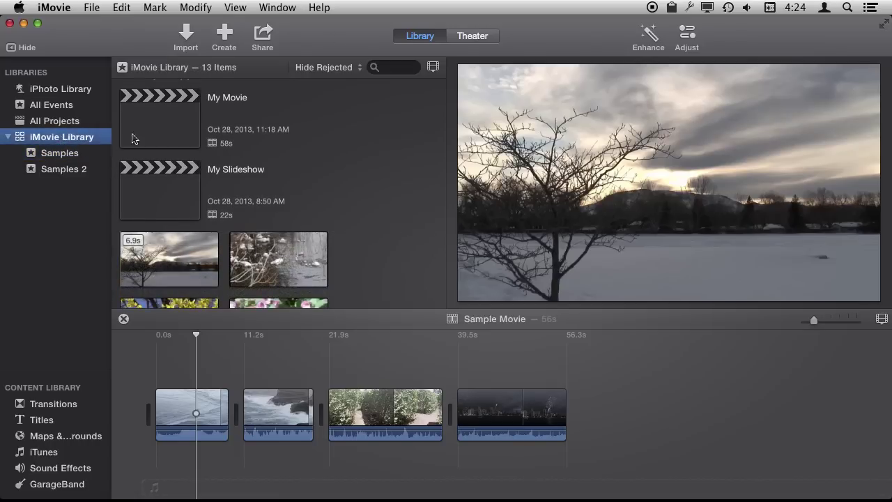
# - Reveal the iMovie Library package in Finder from its context menu
pyautogui.rightClick(60, 143)
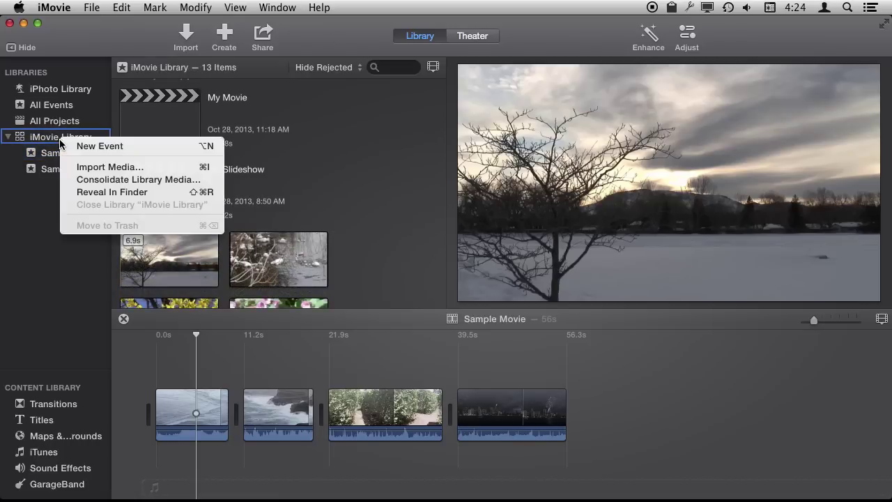
pyautogui.click(53, 145)
pyautogui.rightClick(59, 139)
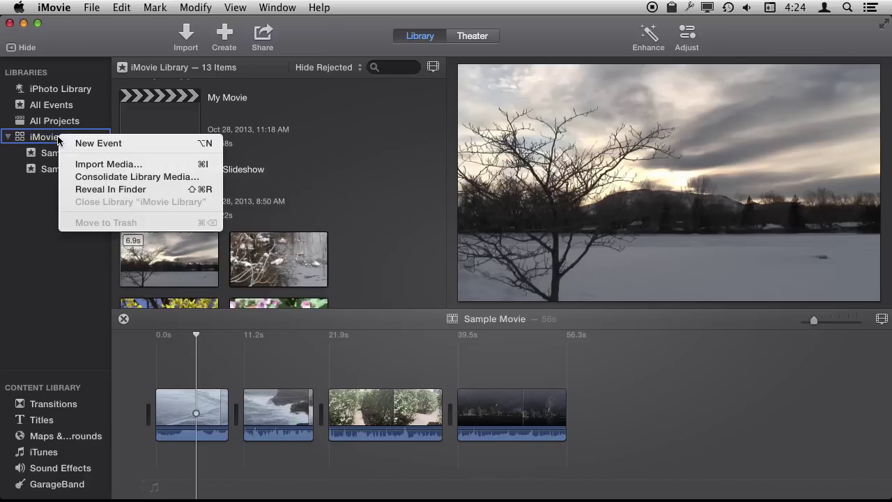
pyautogui.click(108, 189)
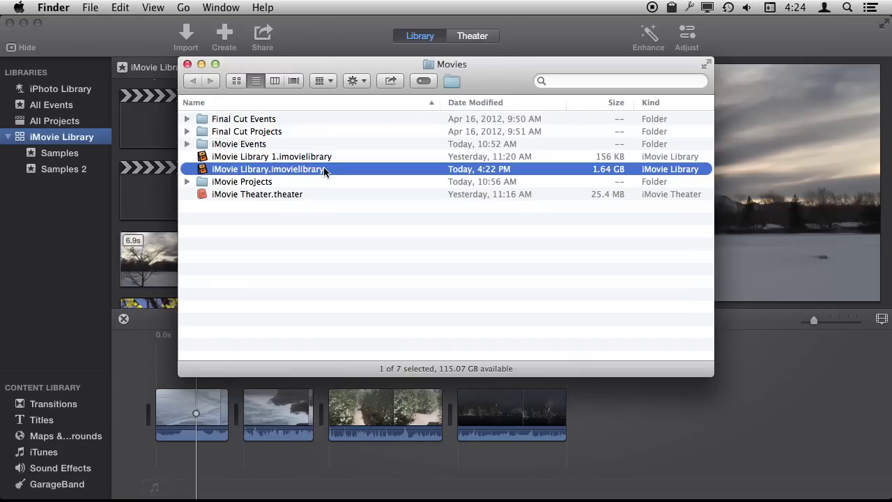
# - Select the iMovie Library 1 and iMovie Library .imovielibrary packages in the Movies folder
pyautogui.click(218, 159)
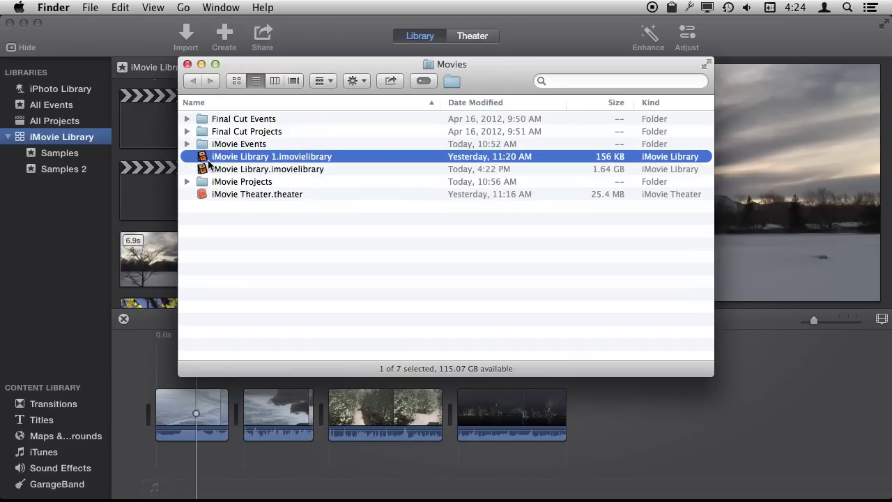
pyautogui.click(235, 170)
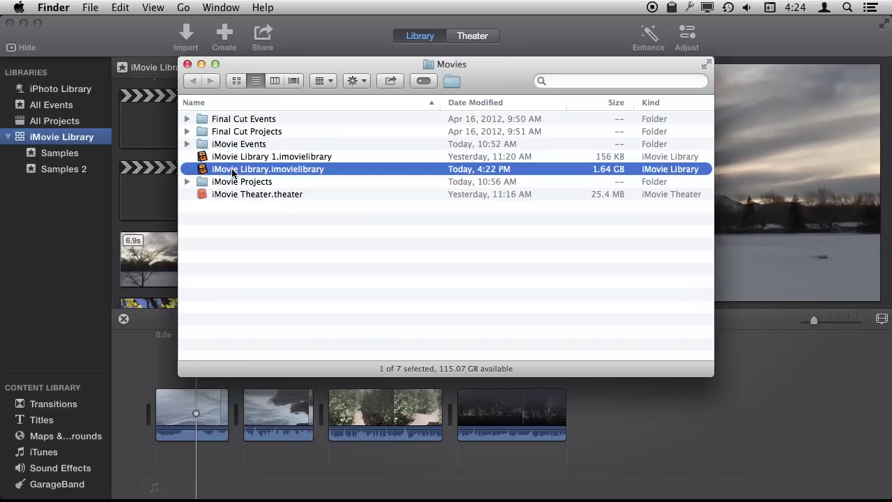
# - Create a new library named 'Test Library' saved in the Movies folder
pyautogui.click(124, 55)
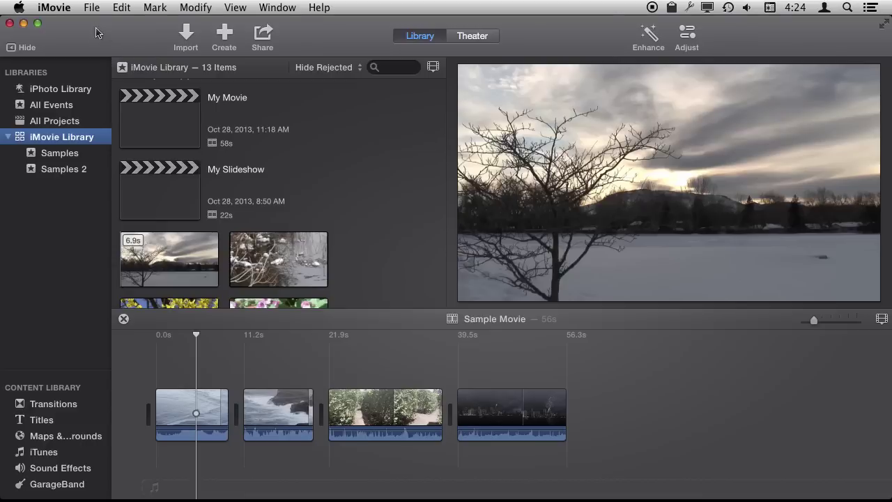
pyautogui.click(93, 7)
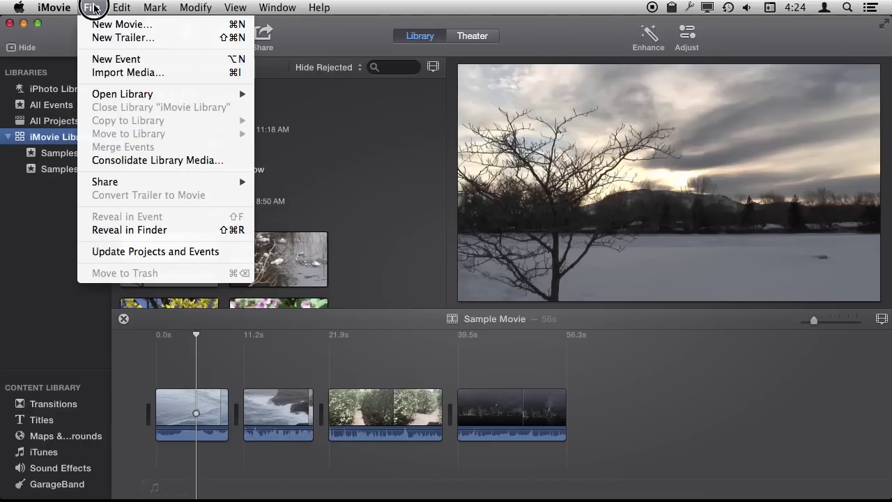
pyautogui.moveTo(125, 101)
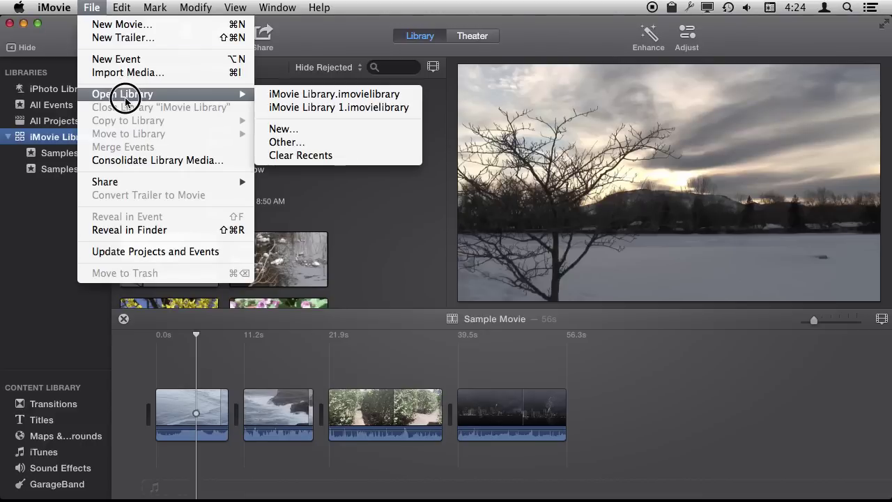
pyautogui.click(303, 133)
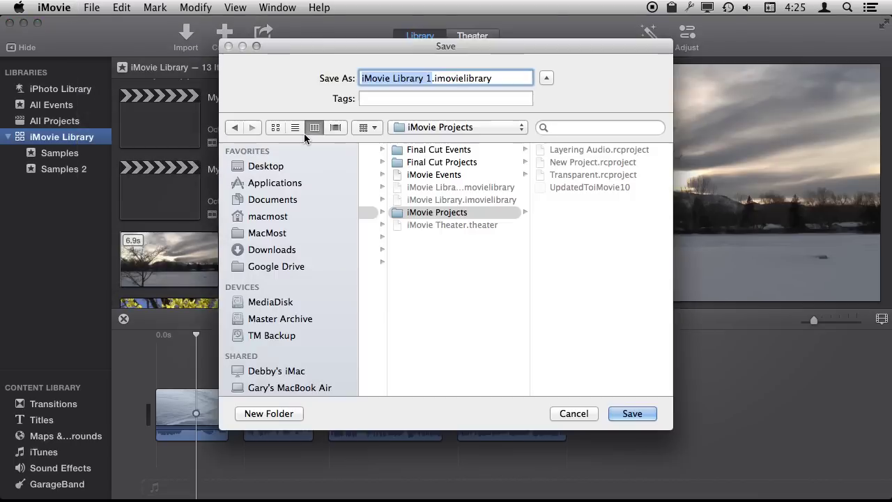
pyautogui.write('Test')
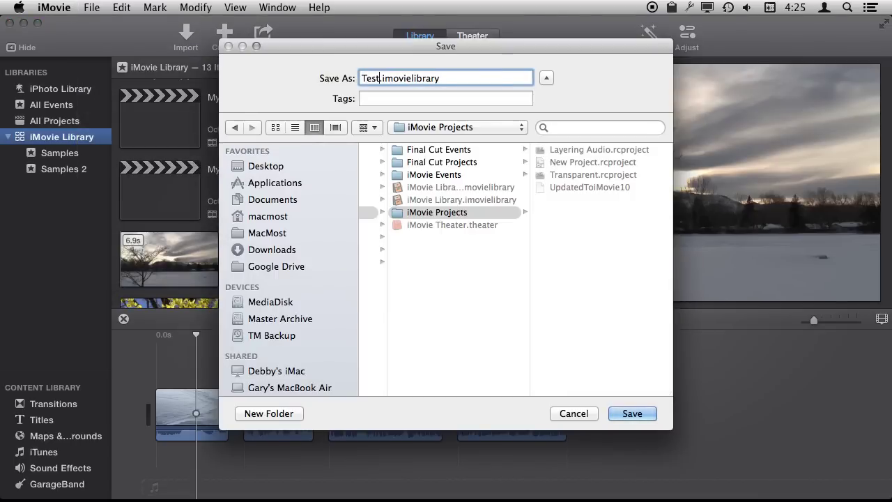
pyautogui.write(' Libr')
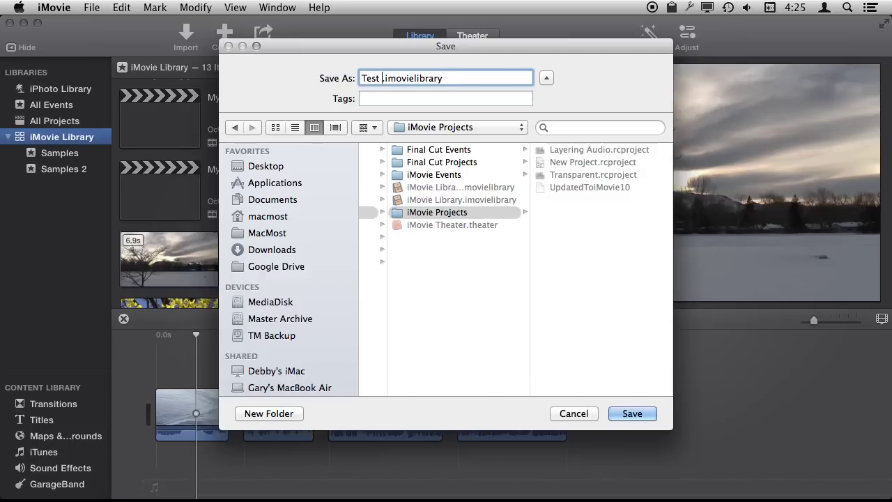
pyautogui.write('ary')
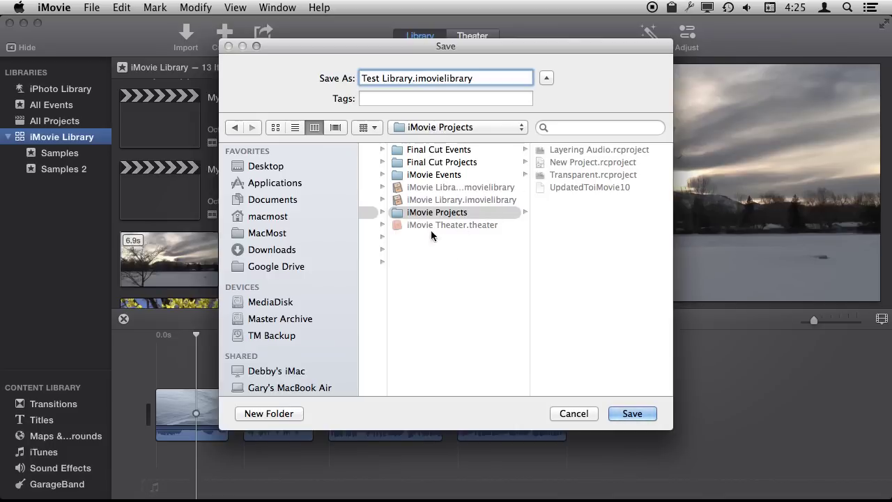
pyautogui.click(434, 264)
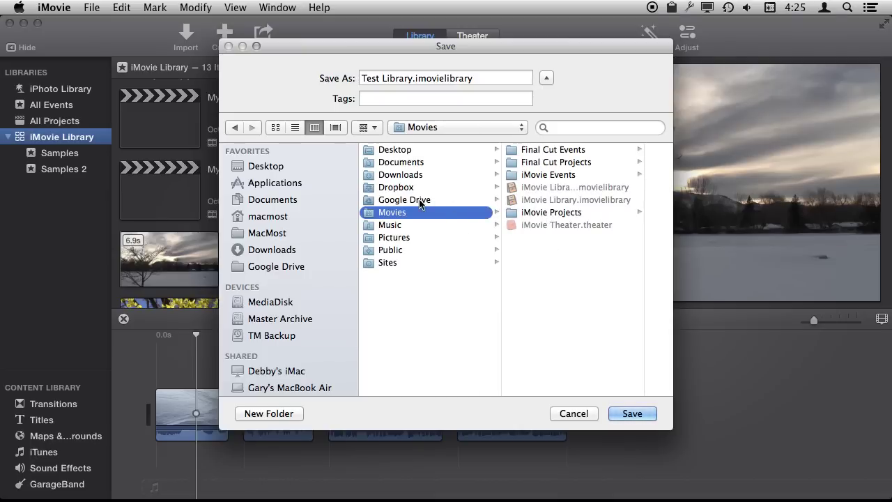
pyautogui.click(630, 412)
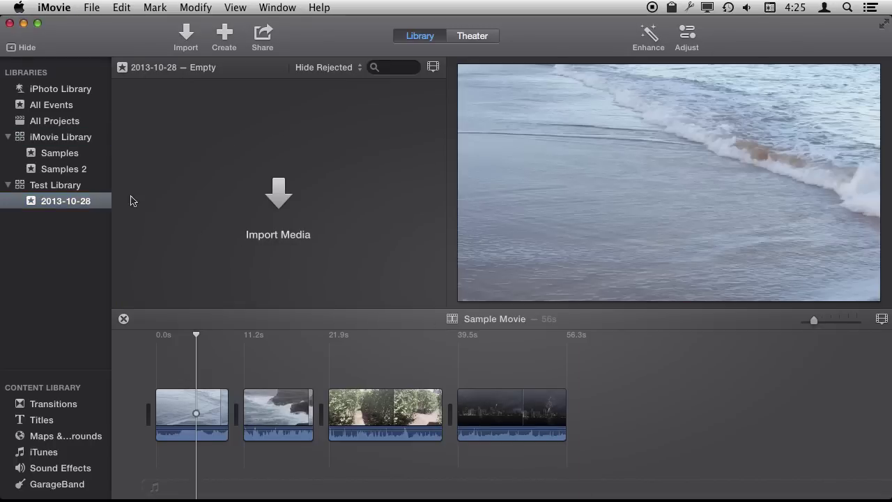
# - Leave the Open Library submenu unused and view Test Library's empty 2013-10-28 event
pyautogui.click(56, 138)
pyautogui.click(52, 186)
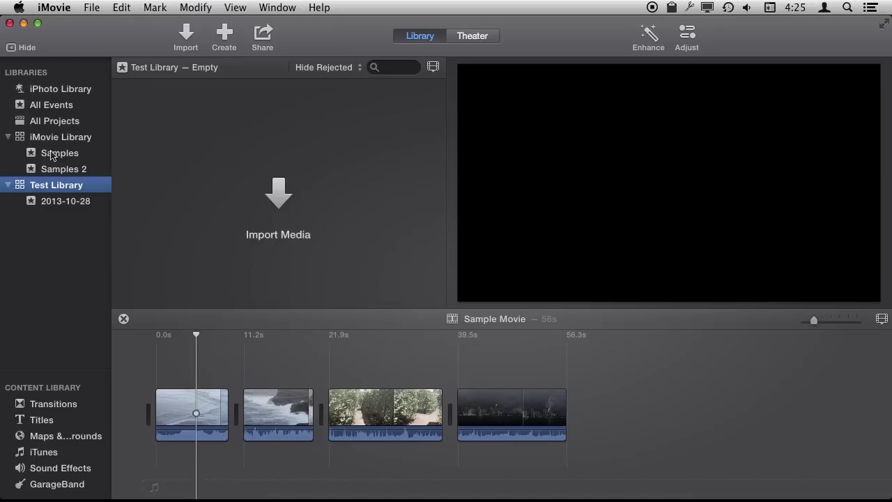
pyautogui.click(93, 7)
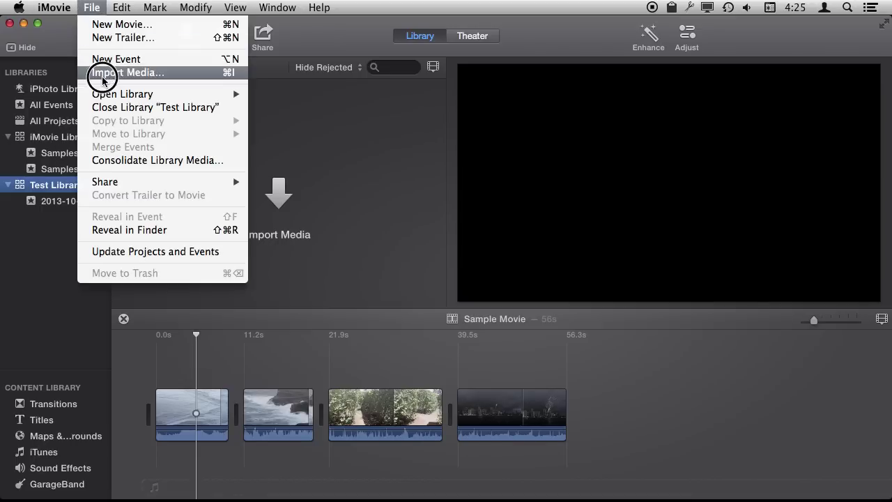
pyautogui.moveTo(101, 93)
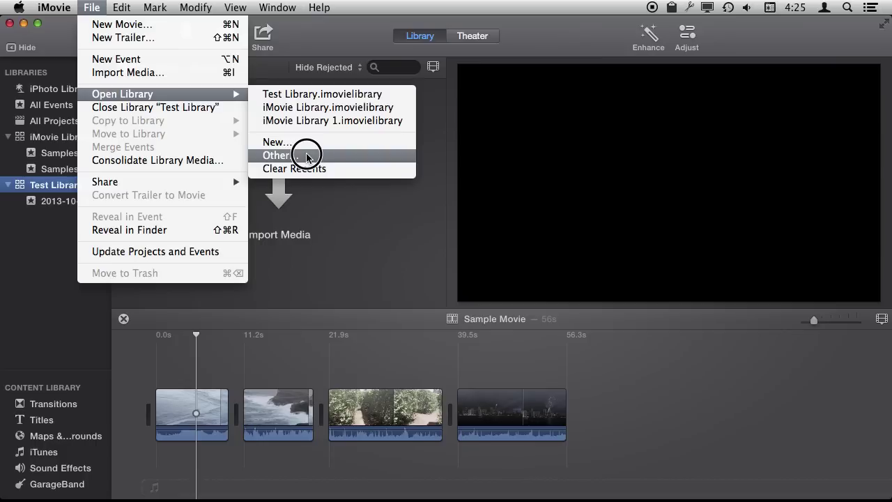
pyautogui.click(305, 295)
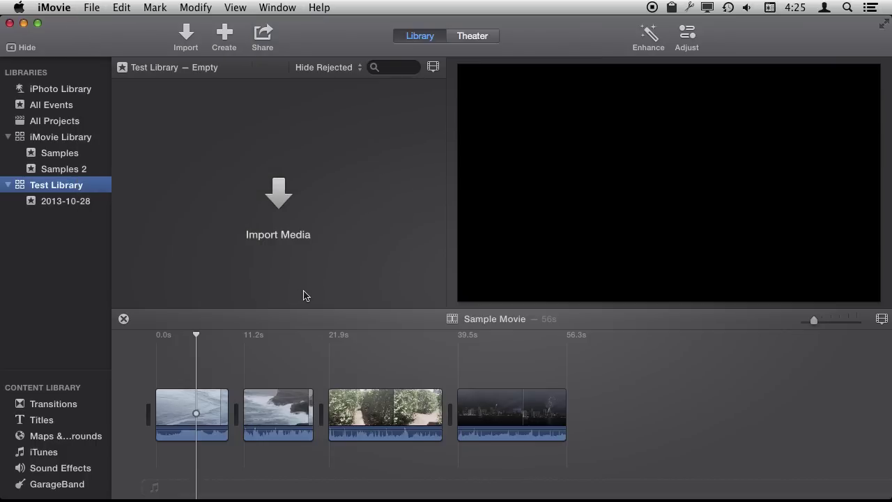
pyautogui.click(55, 203)
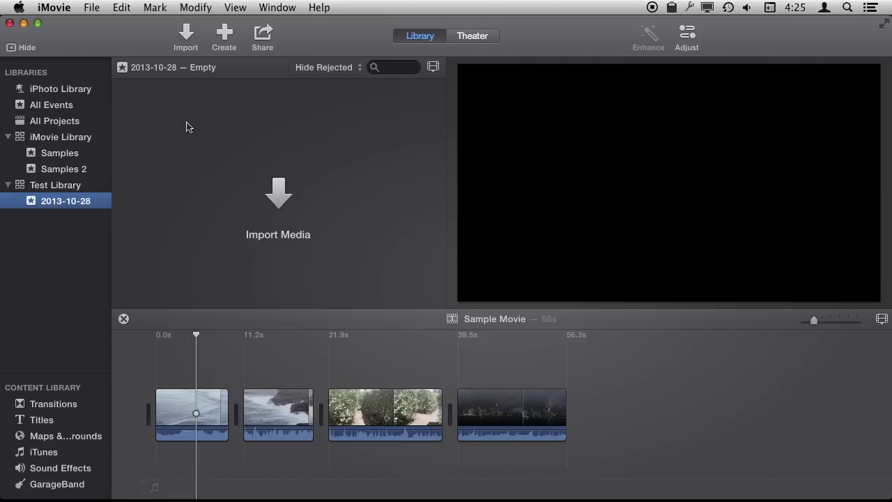
# - Drag Samples 2 from iMovie Library into Test Library, then compare the copy with the original
pyautogui.click(53, 170)
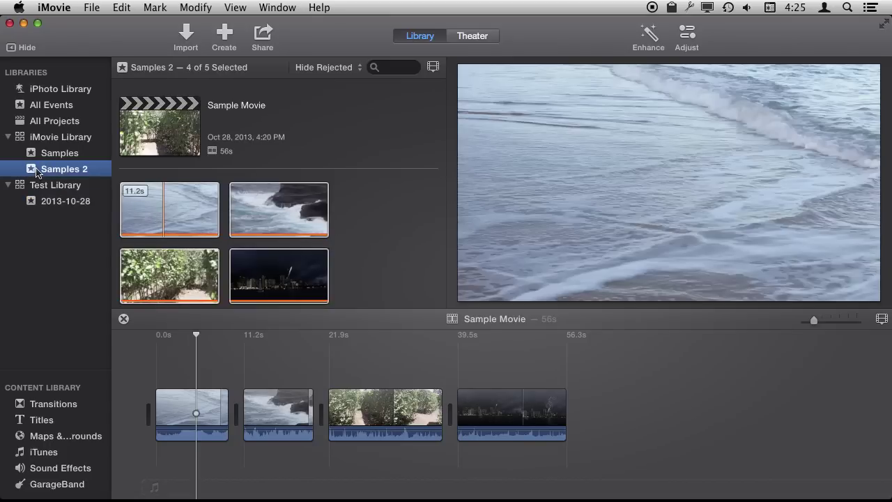
pyautogui.moveTo(32, 172)
pyautogui.mouseDown()
pyautogui.moveTo(30, 194)
pyautogui.moveTo(35, 168)
pyautogui.moveTo(32, 186)
pyautogui.mouseUp()
pyautogui.click(59, 216)
pyautogui.click(55, 170)
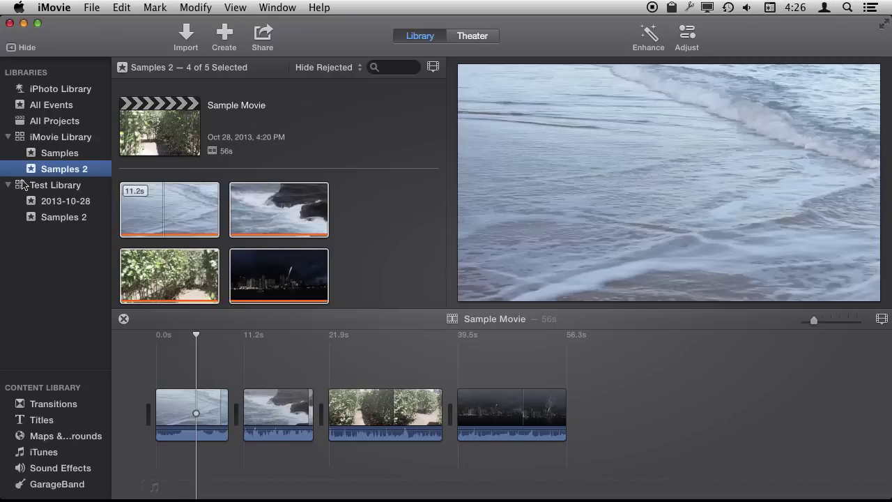
# - Drag the Samples event into Test Library and view its 8 items there
pyautogui.click(56, 170)
pyautogui.moveTo(58, 154); pyautogui.dragTo(60, 190)
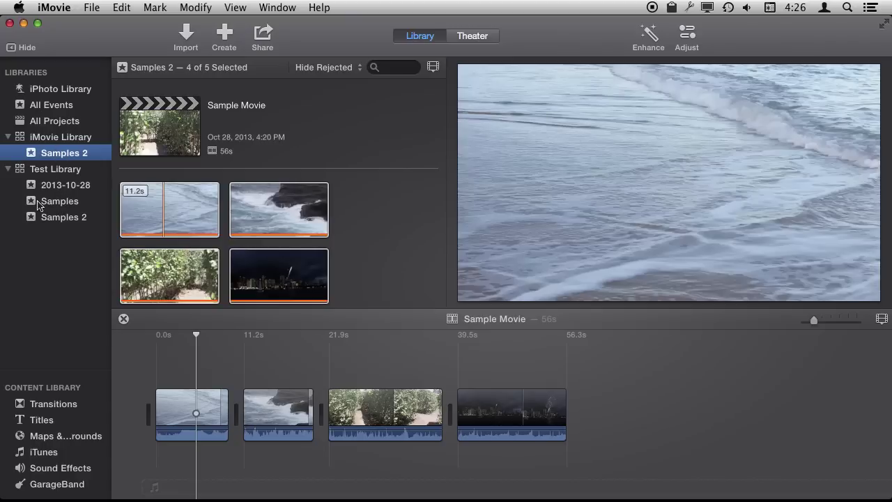
pyautogui.click(59, 202)
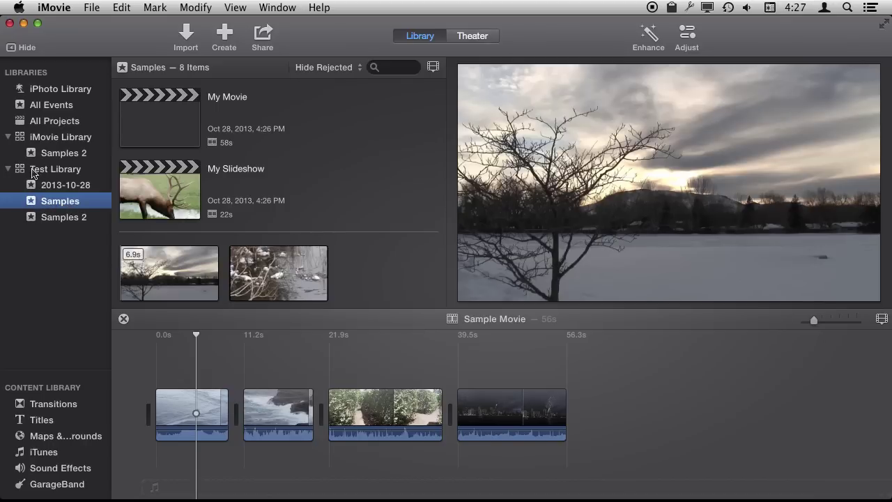
# - Close Test Library from its context menu and confirm Close Library
pyautogui.click(52, 172)
pyautogui.rightClick(53, 173)
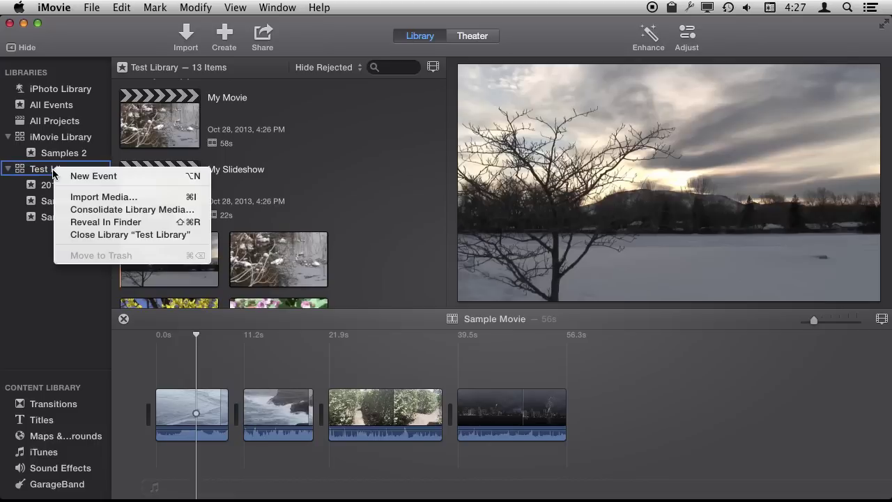
pyautogui.click(105, 234)
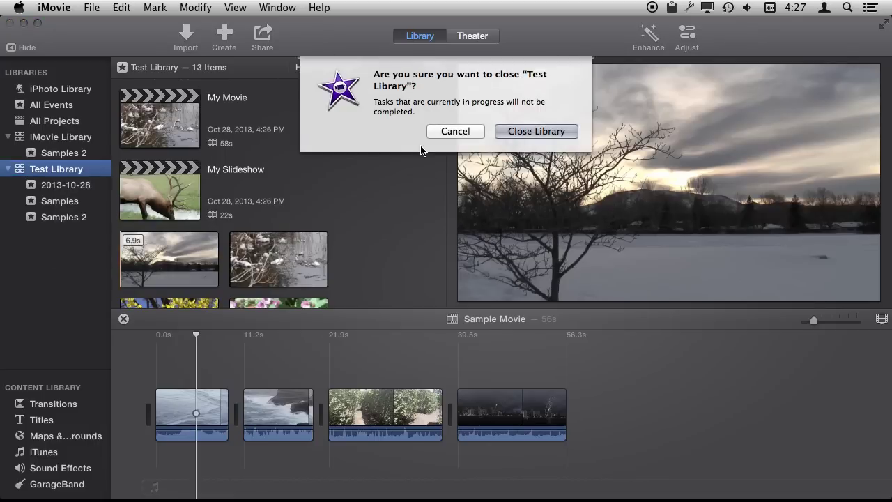
pyautogui.click(519, 131)
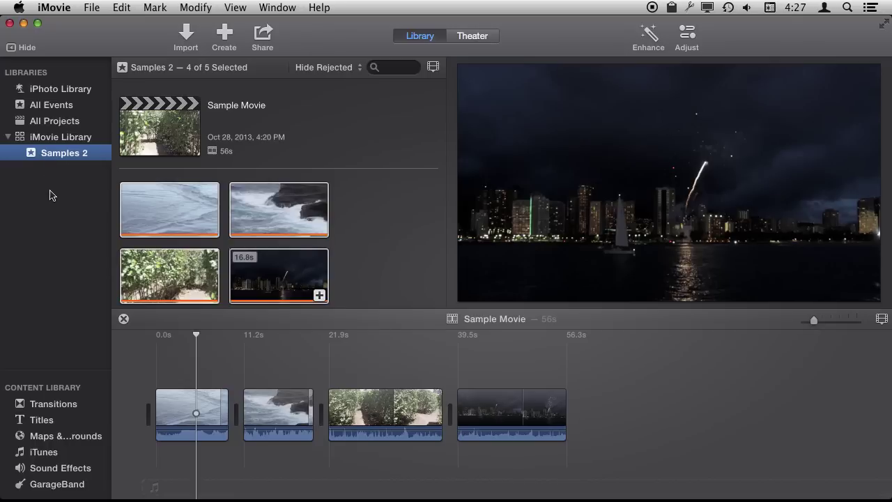
# - Reopen Test Library.imovielibrary from the File > Open Library recent list
pyautogui.moveTo(92, 8); pyautogui.dragTo(305, 99)
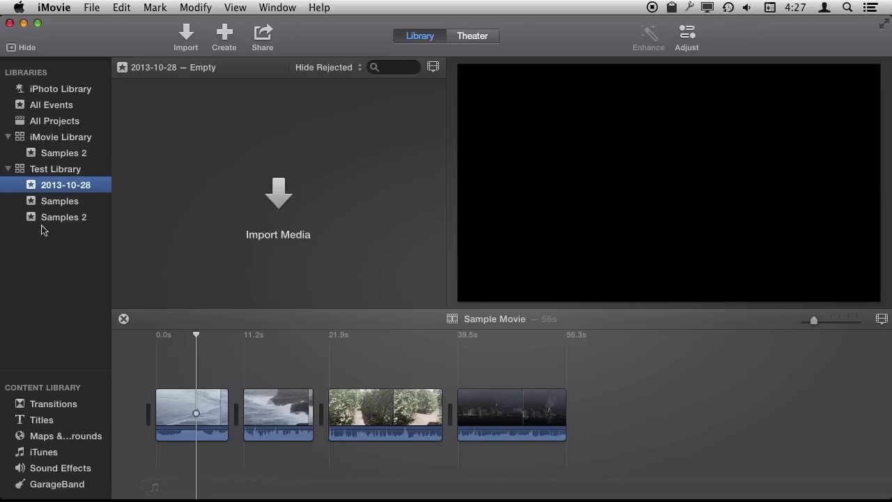
# - Browse All Projects and All Events across the libraries, then view Test Library's contents
pyautogui.click(43, 123)
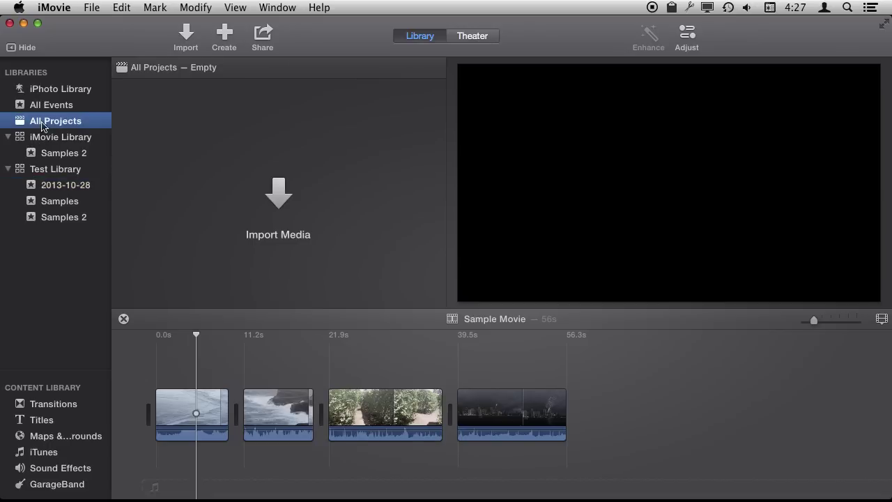
pyautogui.click(44, 105)
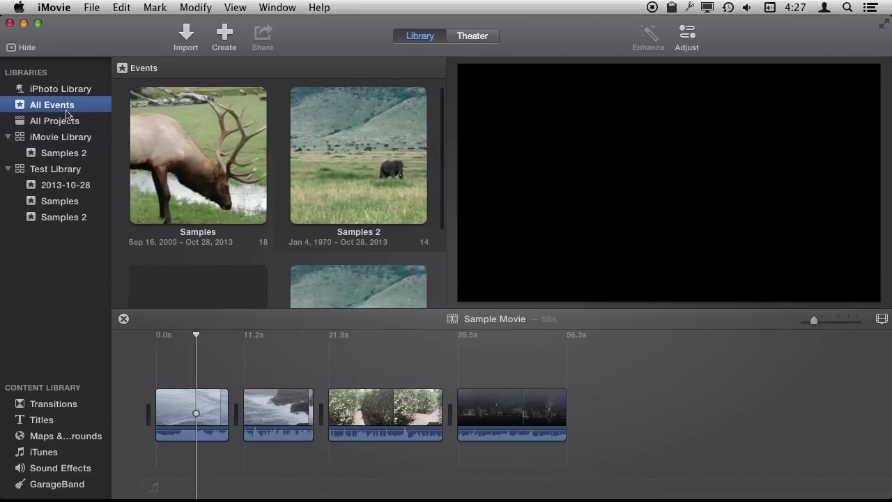
pyautogui.click(39, 122)
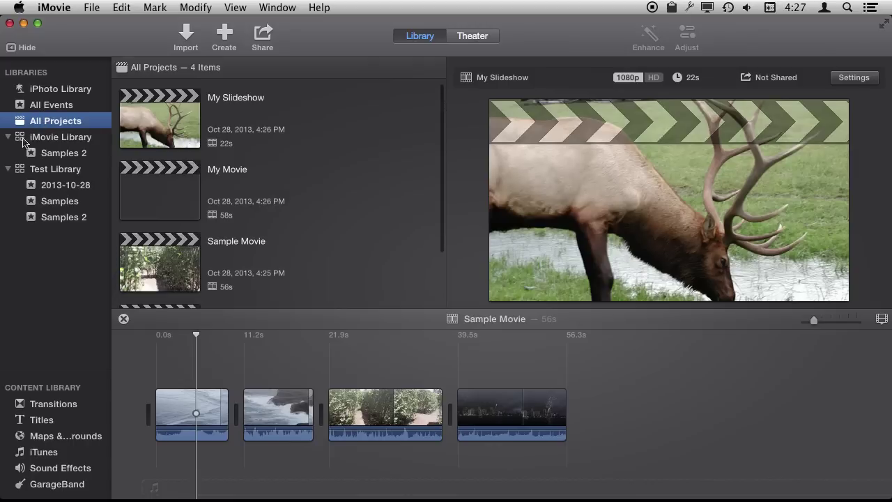
pyautogui.click(48, 170)
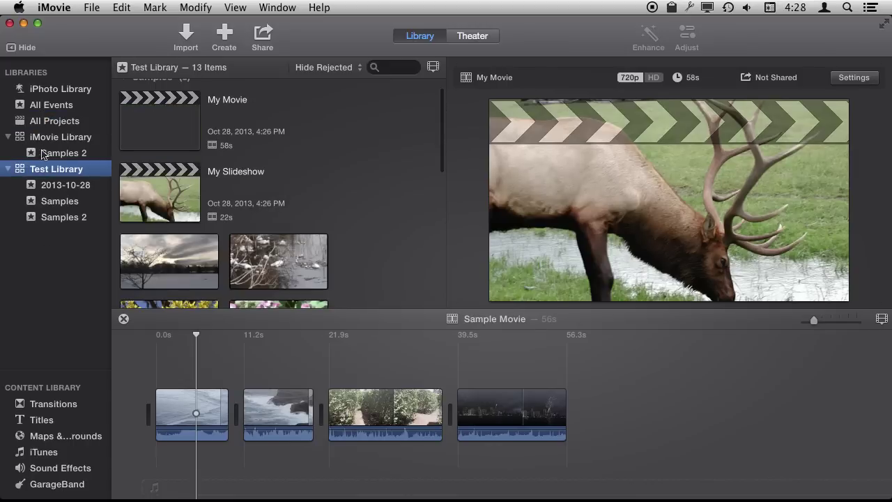
# - Collapse Test Library and iMovie Library in the sidebar, then expand both again
pyautogui.click(8, 169)
pyautogui.click(7, 137)
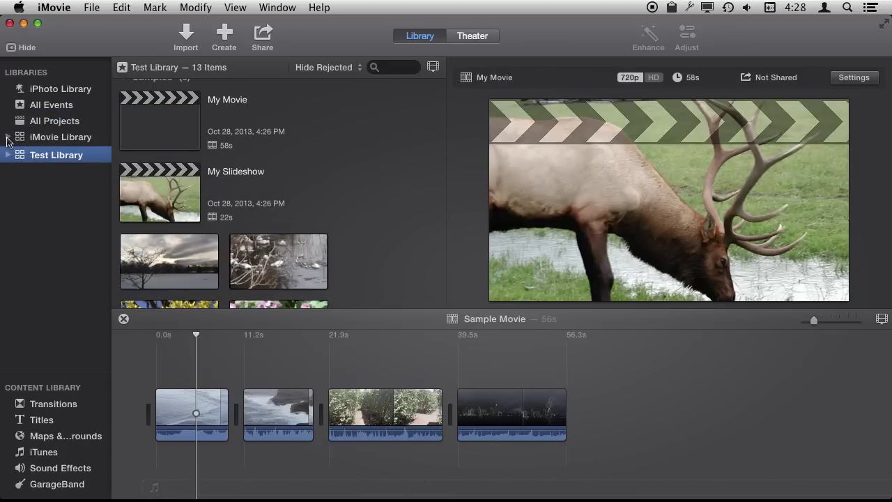
pyautogui.click(8, 136)
pyautogui.click(7, 169)
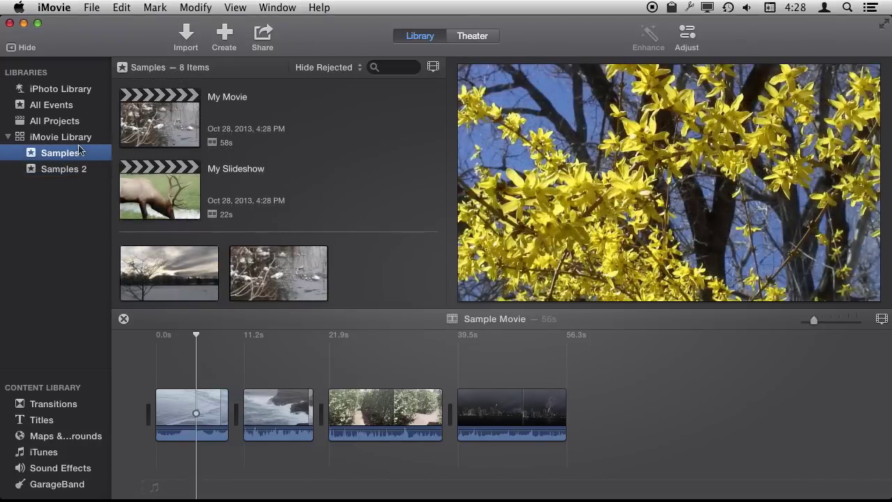
# - Reveal iMovie Library in Finder from its right-click menu
pyautogui.click(61, 136)
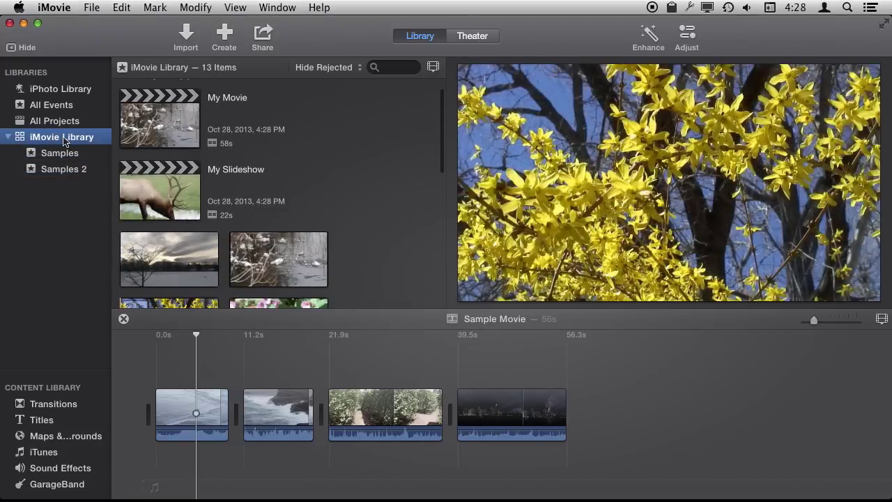
pyautogui.rightClick(65, 138)
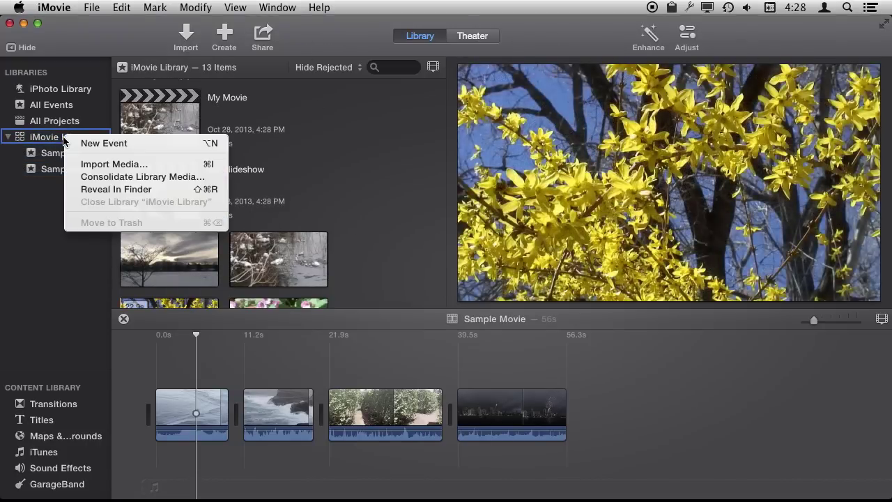
pyautogui.click(117, 189)
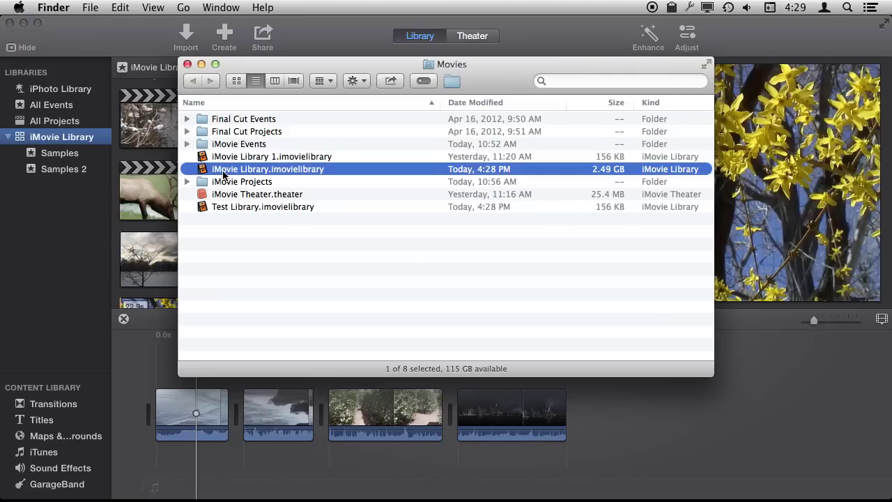
# - Show the package contents of iMovie Library.imovielibrary and select CurrentVersion.flexolibrary
pyautogui.rightClick(203, 172)
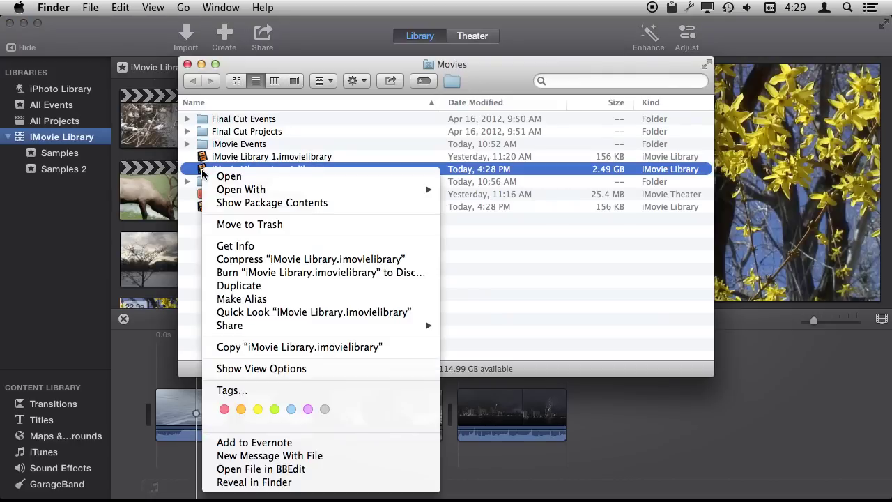
pyautogui.click(230, 202)
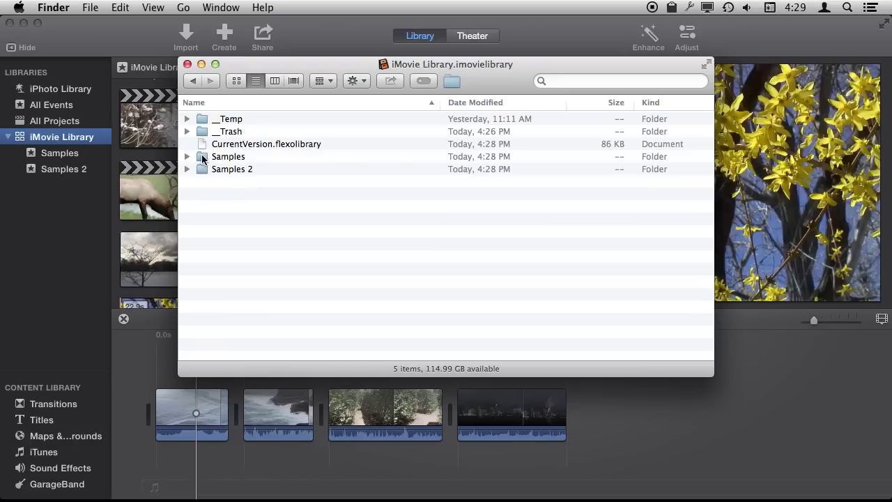
pyautogui.click(303, 146)
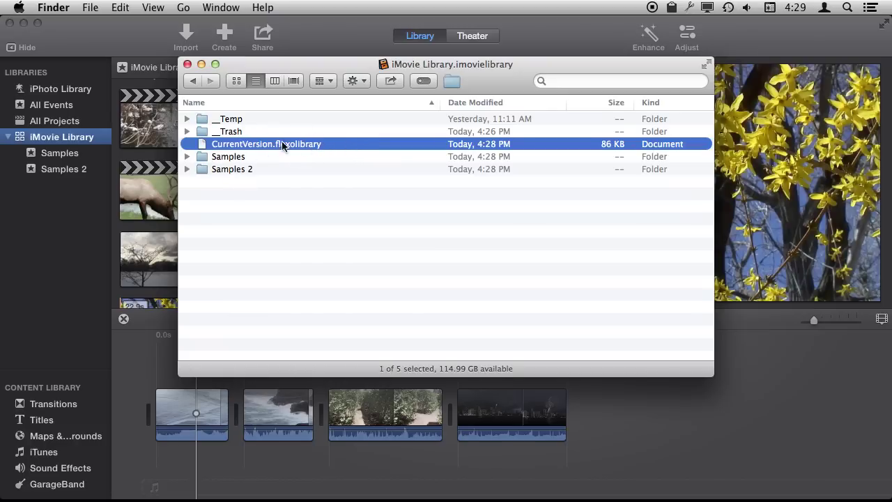
# - Expand and collapse the Samples and Samples 2 event folders, leaving Samples expanded
pyautogui.click(187, 157)
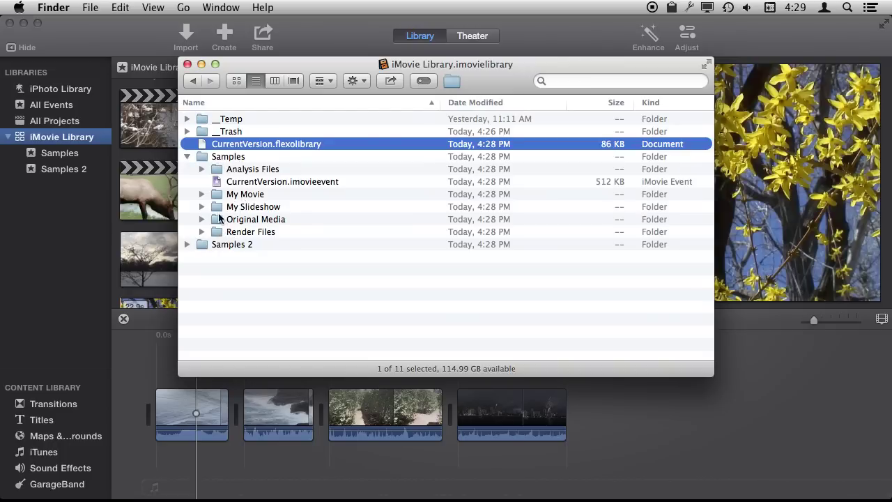
pyautogui.click(186, 244)
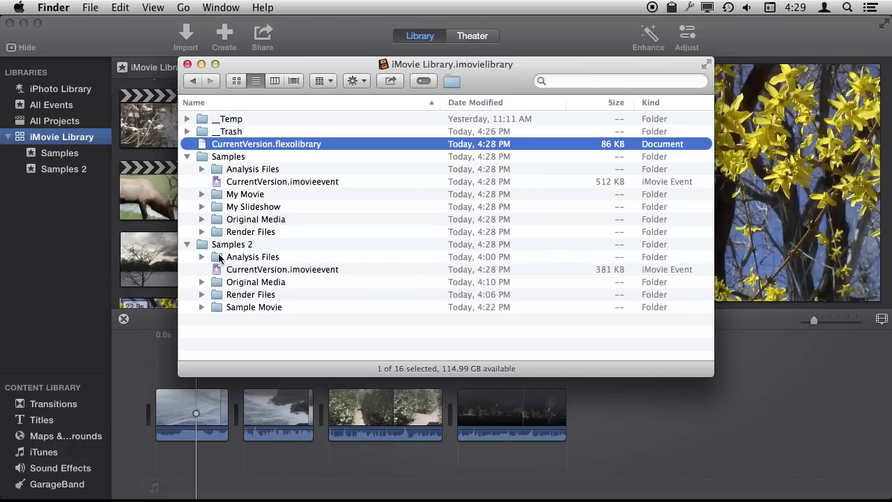
pyautogui.click(186, 244)
pyautogui.click(187, 156)
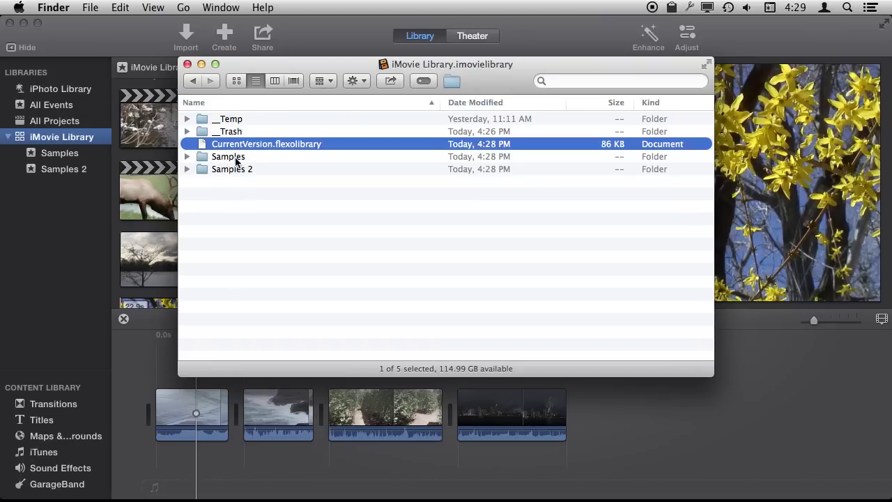
pyautogui.click(187, 157)
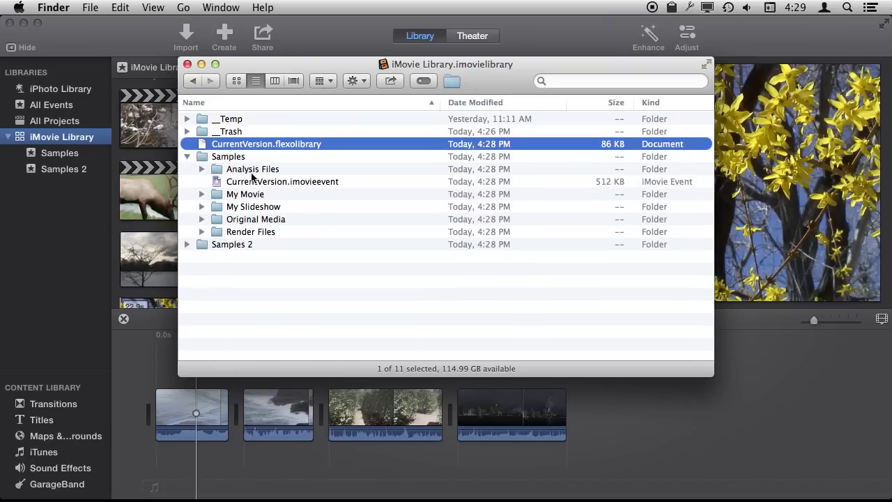